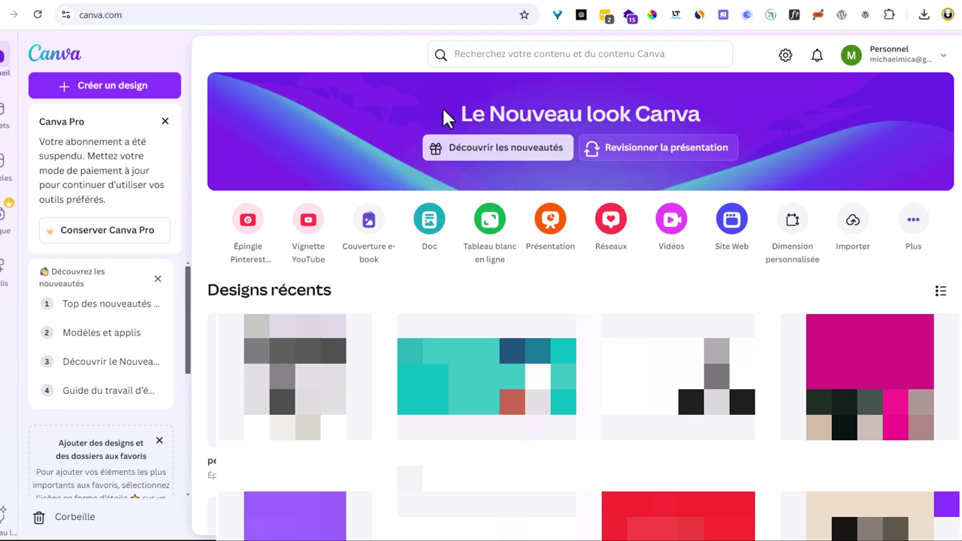
- Examine Similarweb's statistics for canva.com, including monthly visits, average visit duration, top keywords, ranking, top countries and traffic sources
left_click(699, 14)
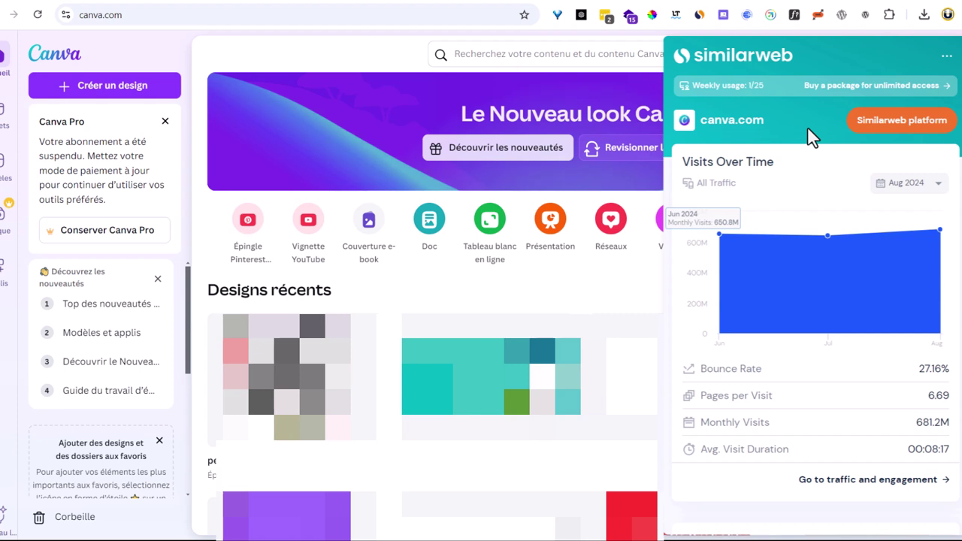
left_click_drag(914, 423, 935, 422)
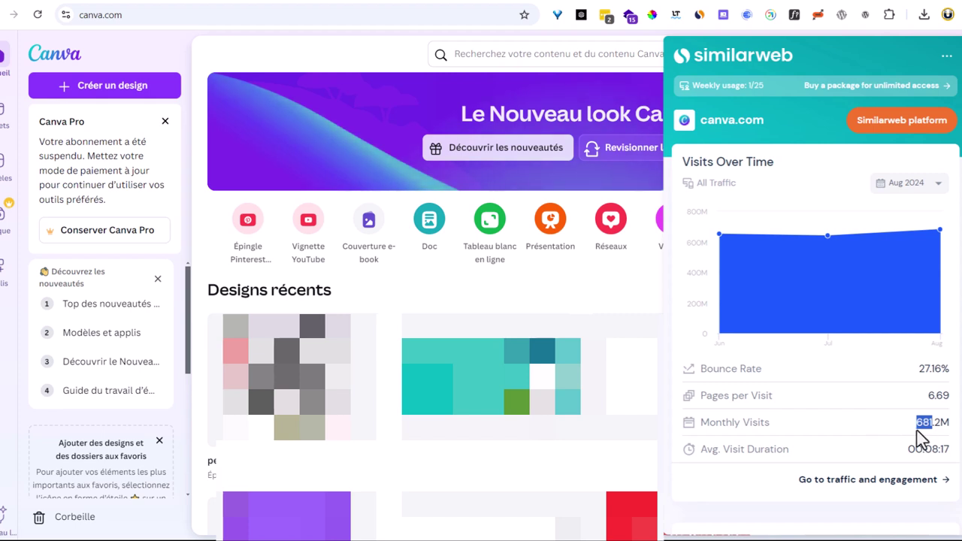
left_click_drag(932, 449, 951, 449)
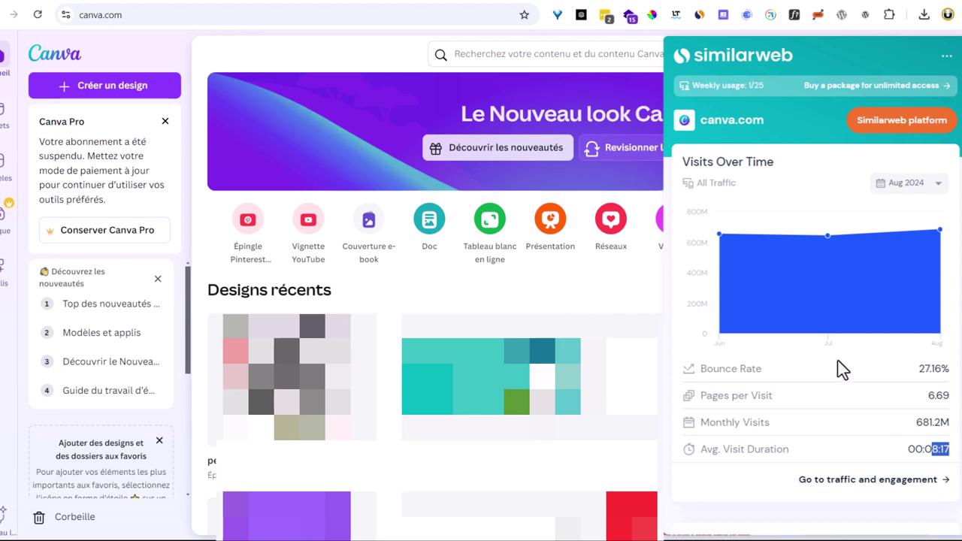
scroll(838, 369, "down", 5)
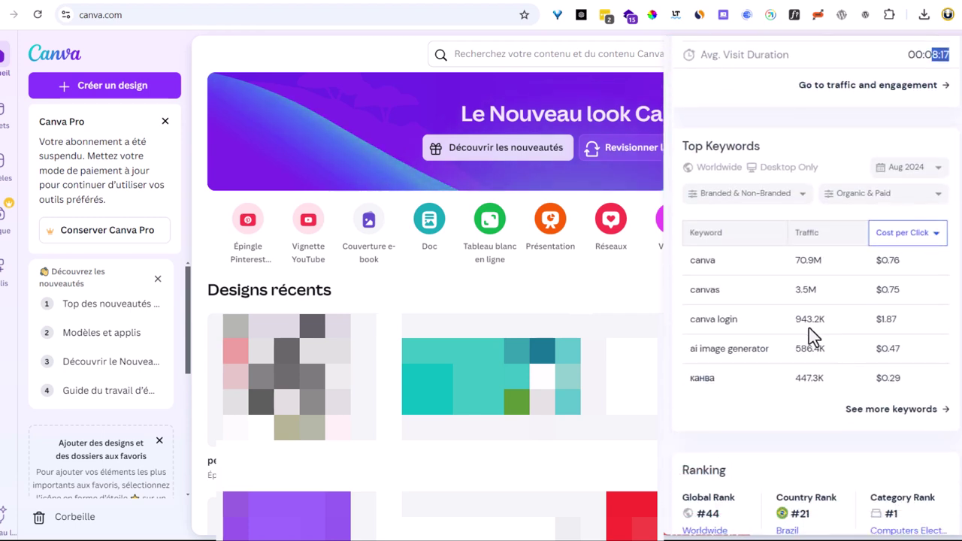
scroll(814, 327, "down", 2)
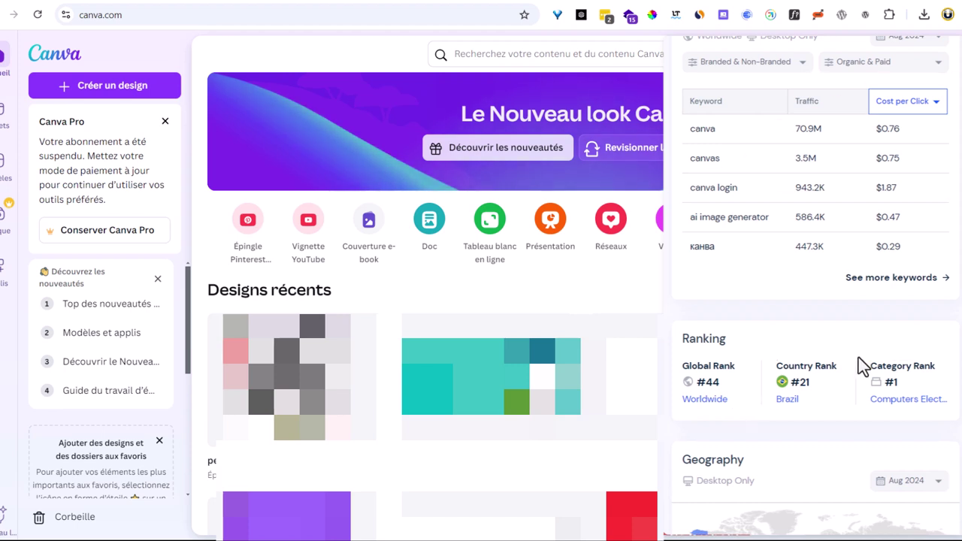
scroll(861, 365, "down", 3)
scroll(862, 367, "down", 3)
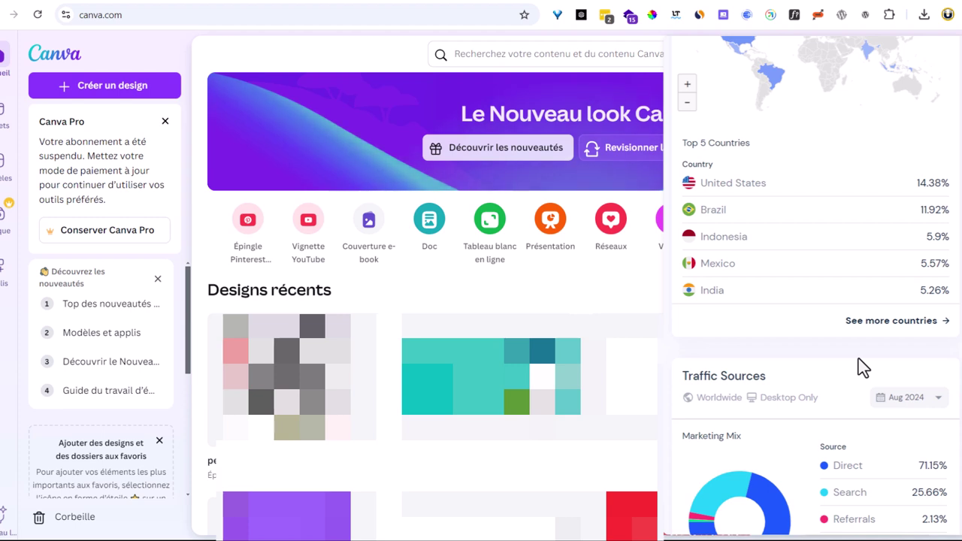
scroll(863, 367, "up", 5)
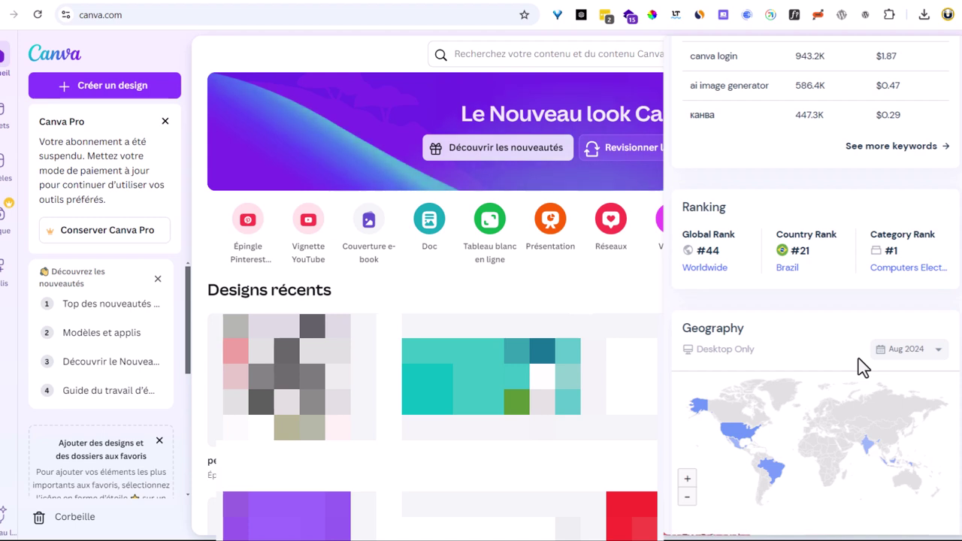
scroll(863, 366, "up", 10)
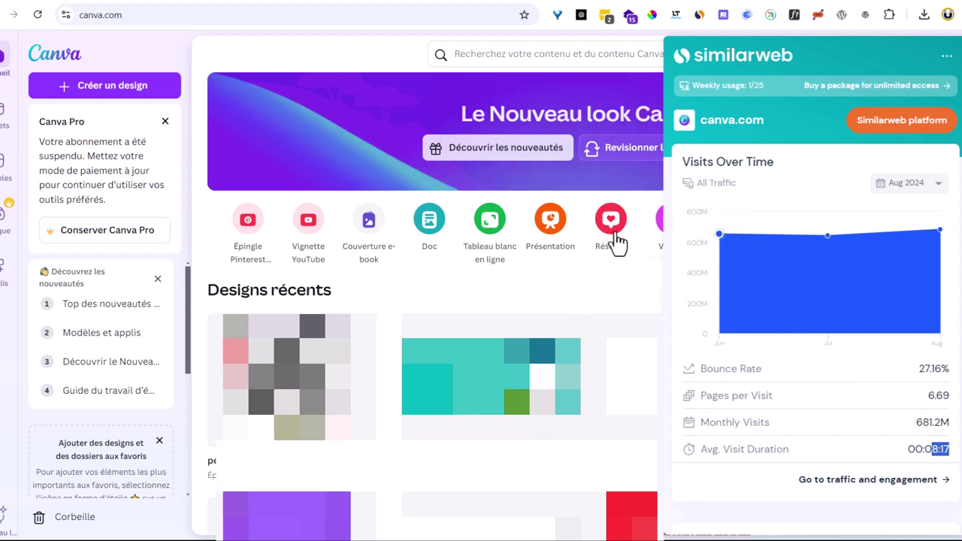
left_click(554, 58)
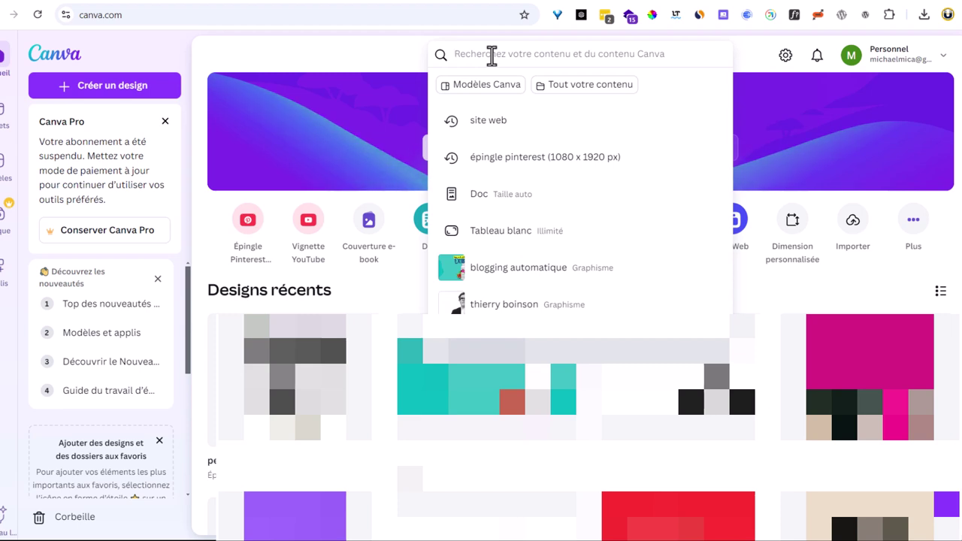
type("site ")
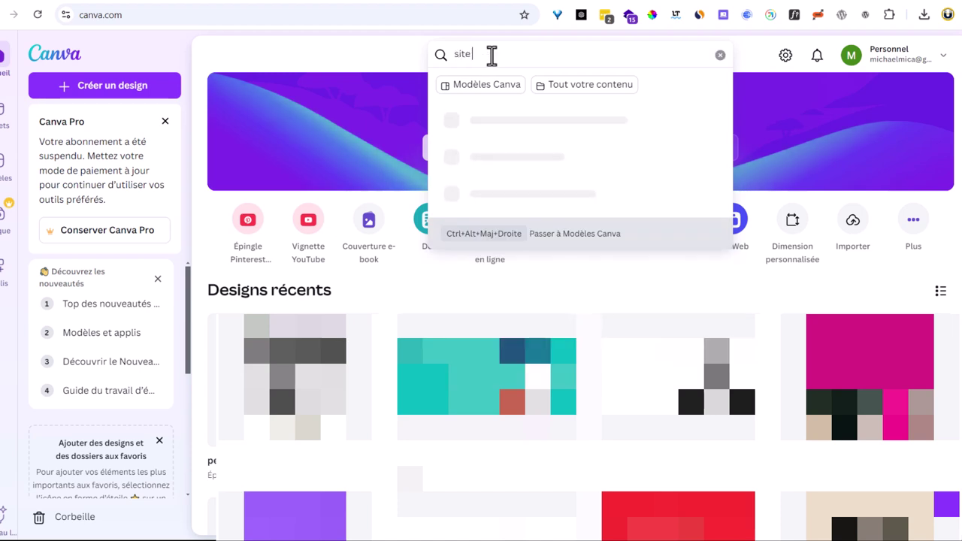
type("web")
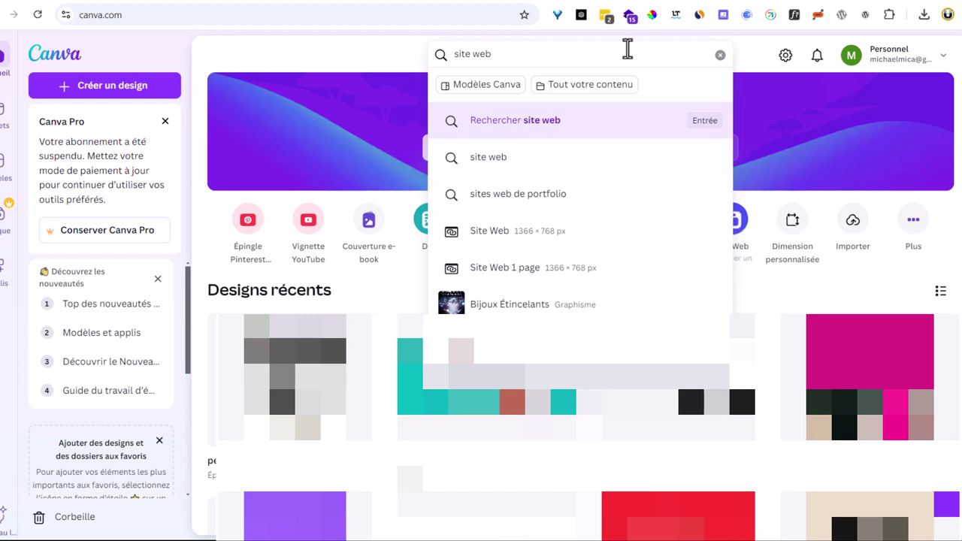
left_click(720, 56)
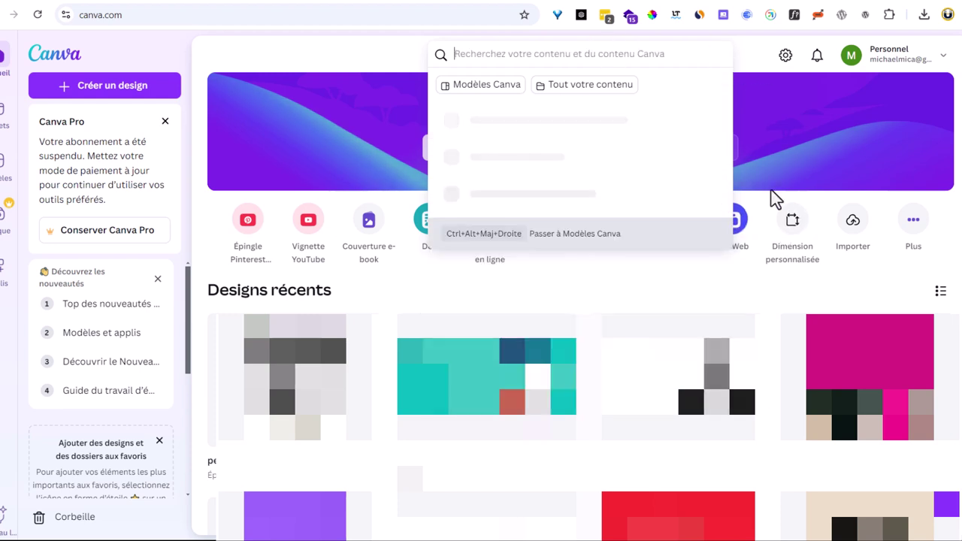
left_click(800, 224)
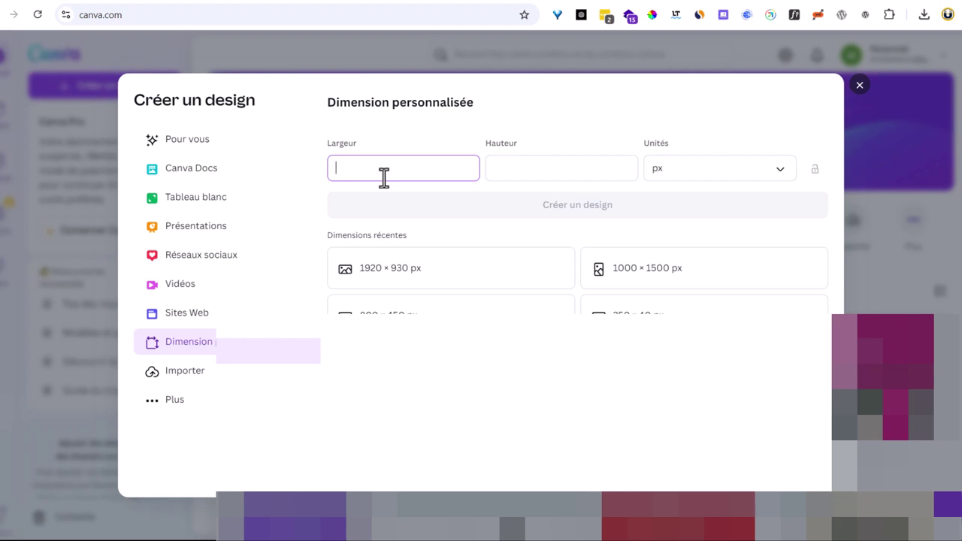
type("1366")
left_click(528, 172)
type("768")
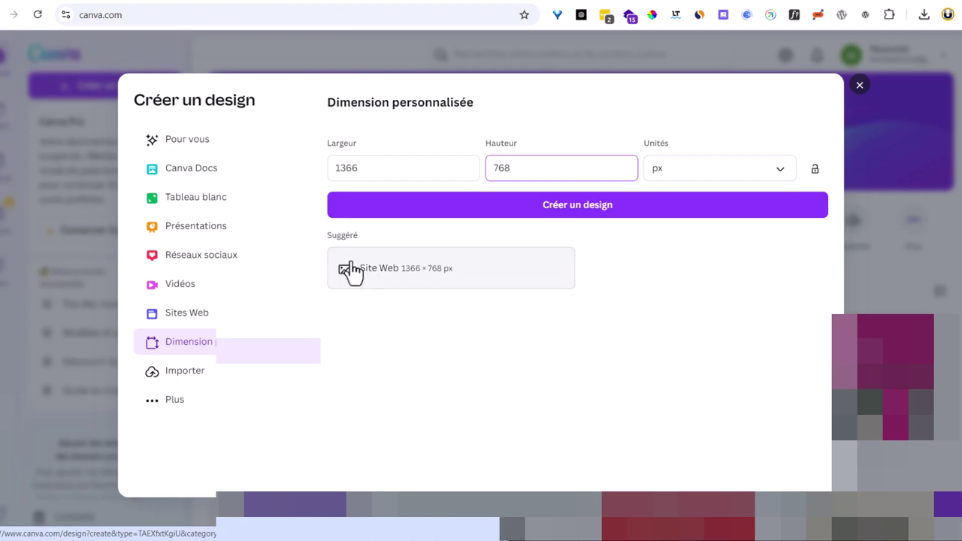
left_click(861, 88)
- Search Canva for "site web" and open the Site Web 1366 × 768 px template category
left_click(503, 53)
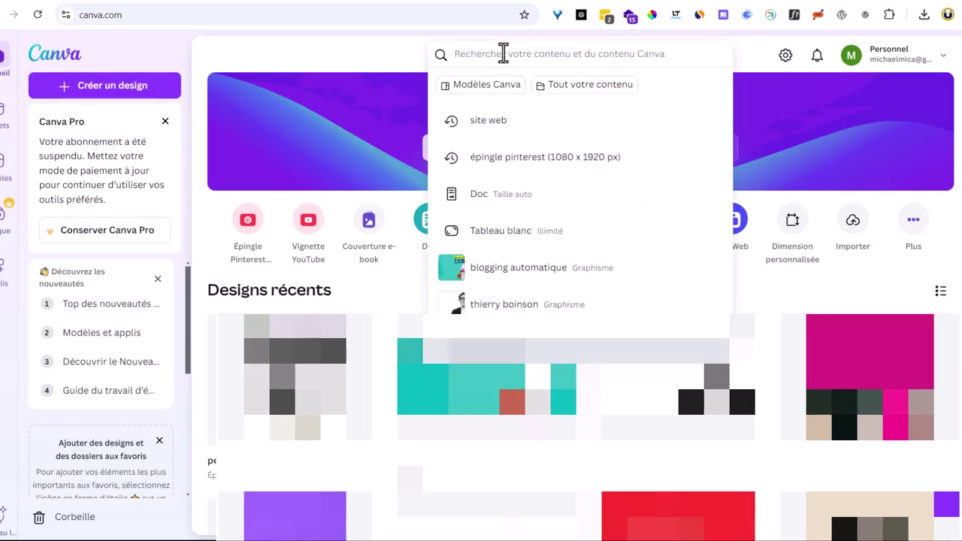
type("site web")
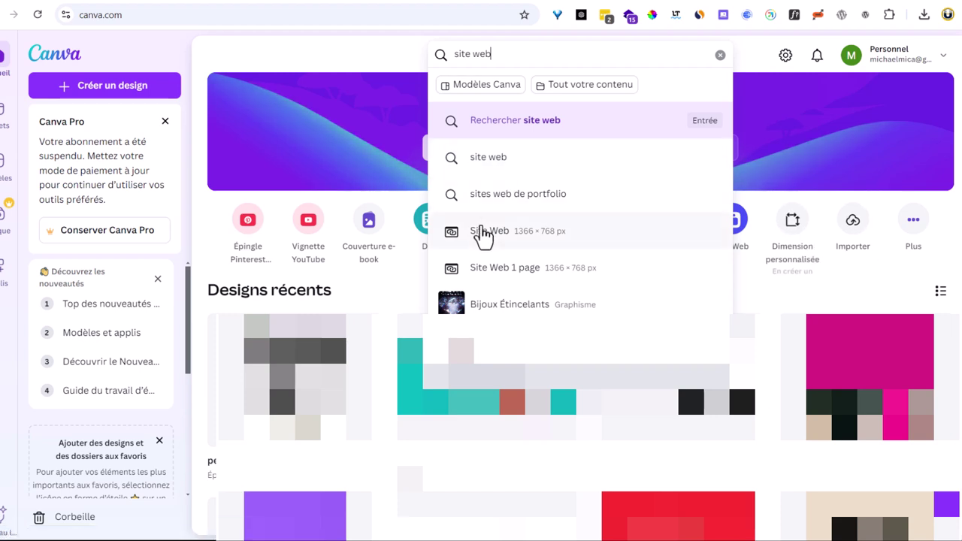
left_click(505, 240)
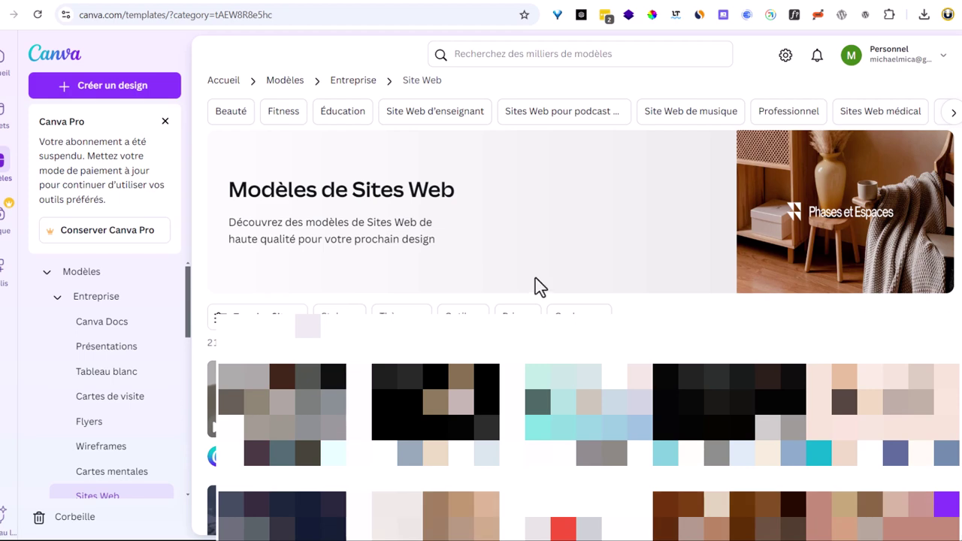
- Find the hotel website template "The Wellhall" among the website templates and open it in the editor
scroll(680, 295, "down", 3)
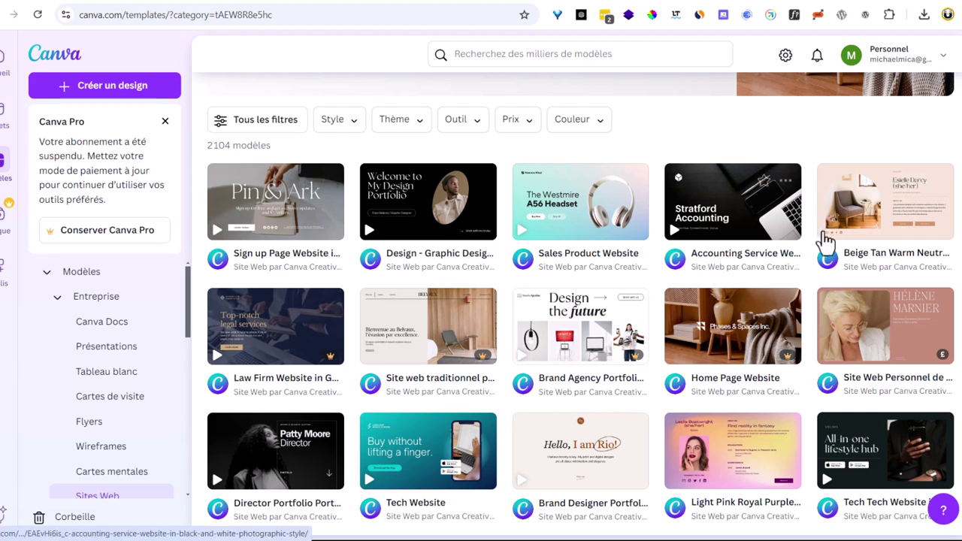
scroll(786, 380, "down", 3)
scroll(786, 387, "down", 2)
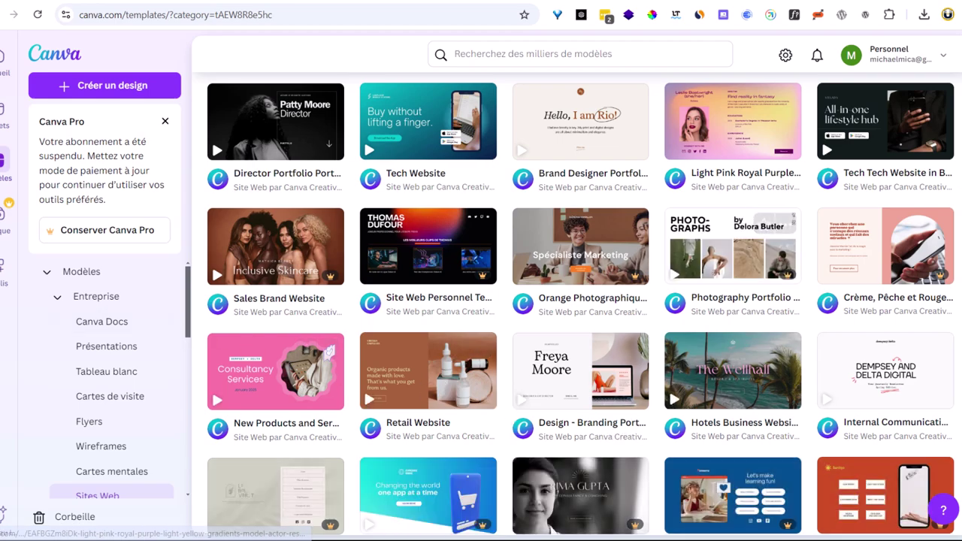
left_click(797, 0)
scroll(665, 316, "down", 3)
scroll(665, 316, "up", 3)
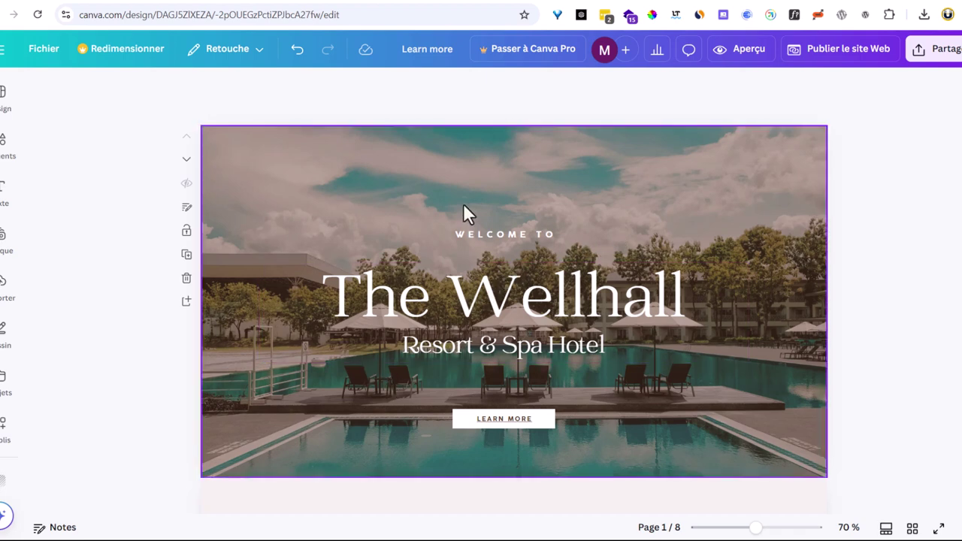
- Inspect the first page's heading texts and open the LEARN MORE button's link for editing, selecting its address
left_click(457, 235)
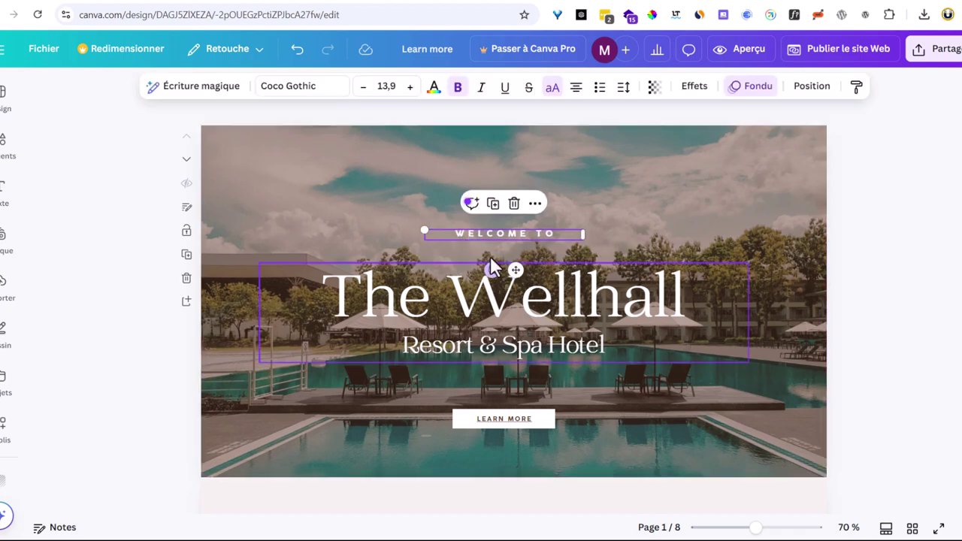
left_click(517, 314)
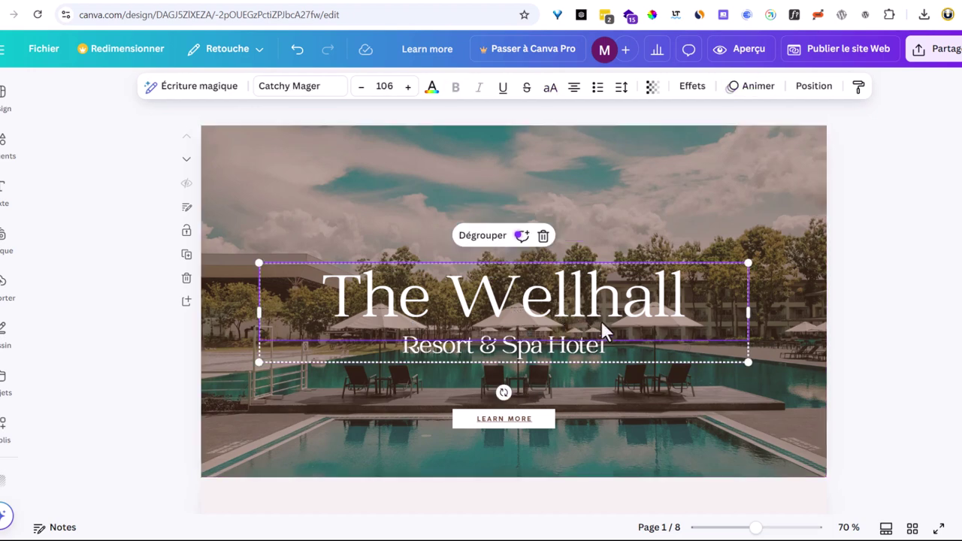
left_click(483, 421)
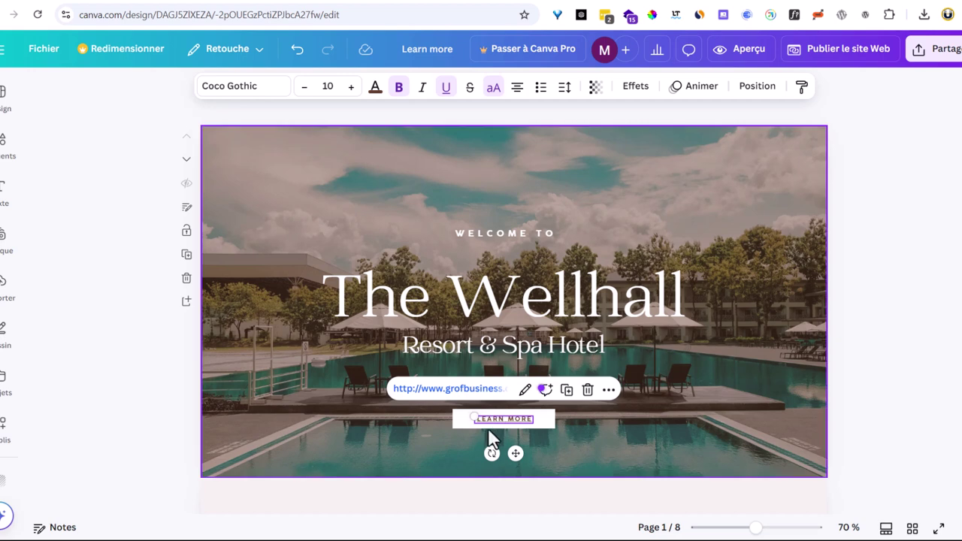
left_click(524, 390)
left_click(576, 269)
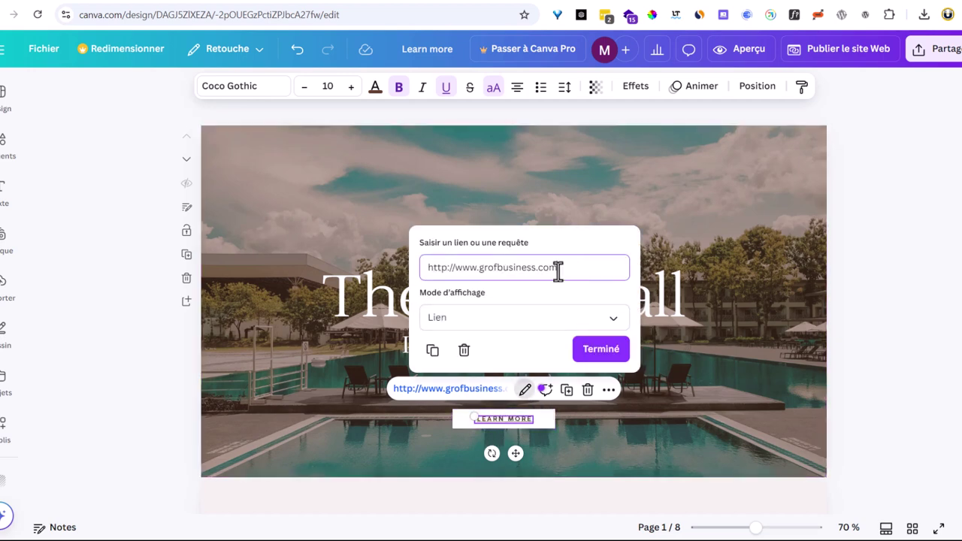
left_click_drag(571, 269, 429, 248)
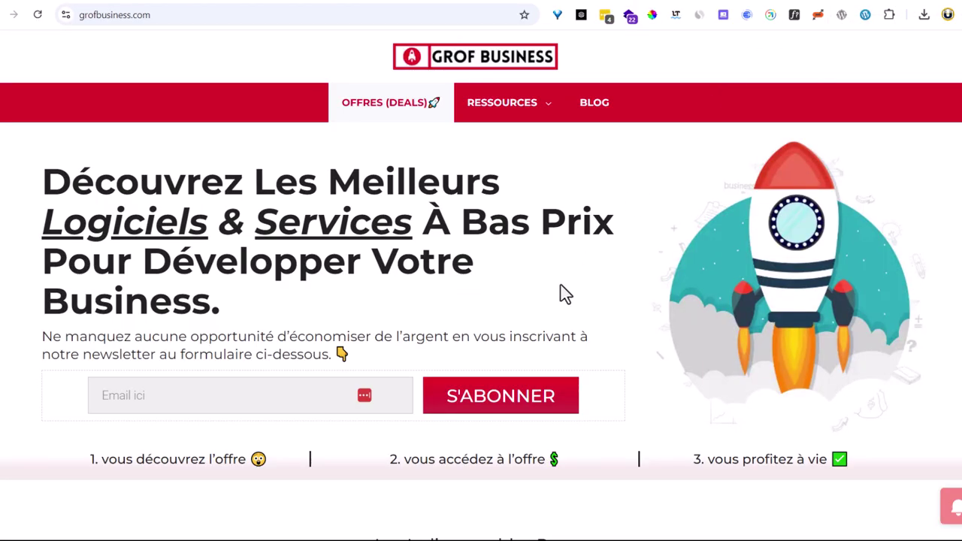
- Switch to grofbusiness.com and examine its homepage, from the featured tools through the table of available deals
scroll(565, 293, "down", 10)
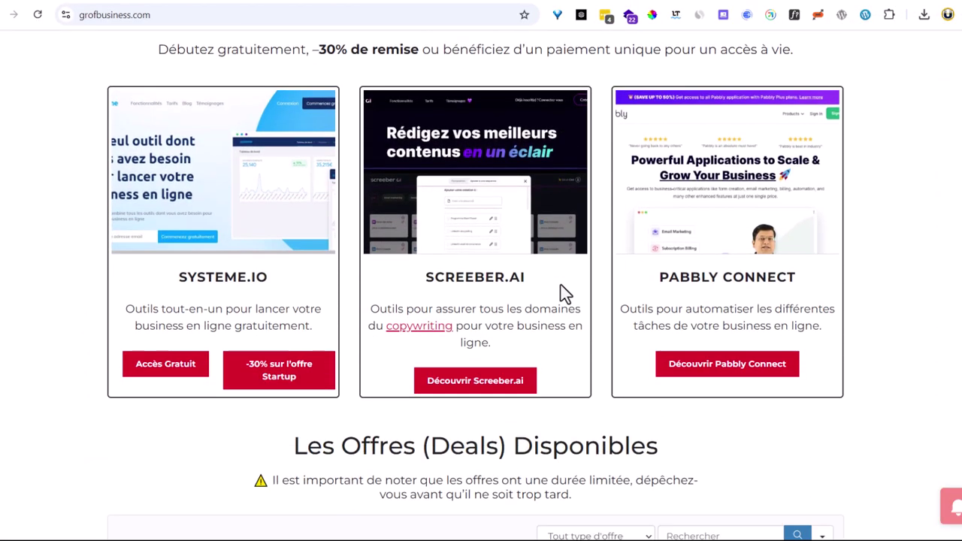
scroll(565, 294, "down", 4)
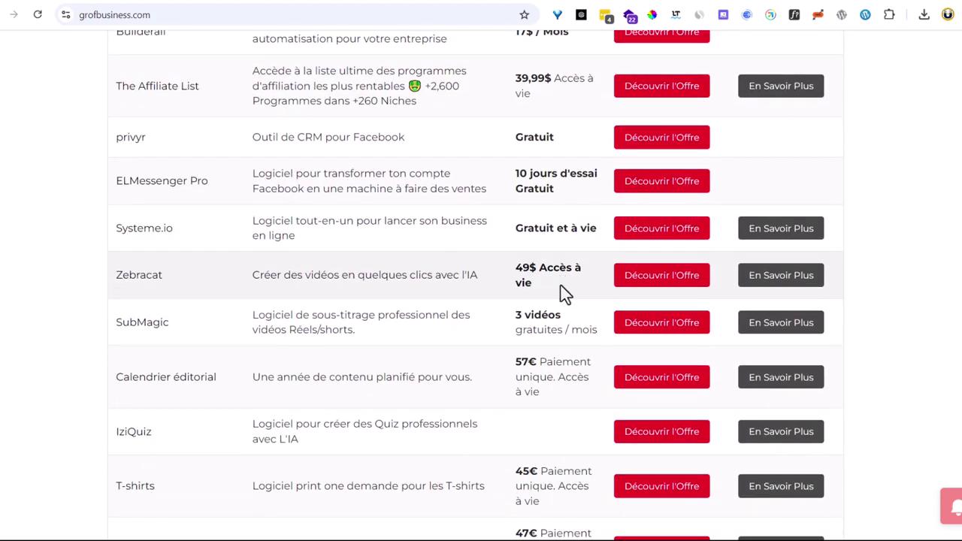
scroll(565, 293, "down", 7)
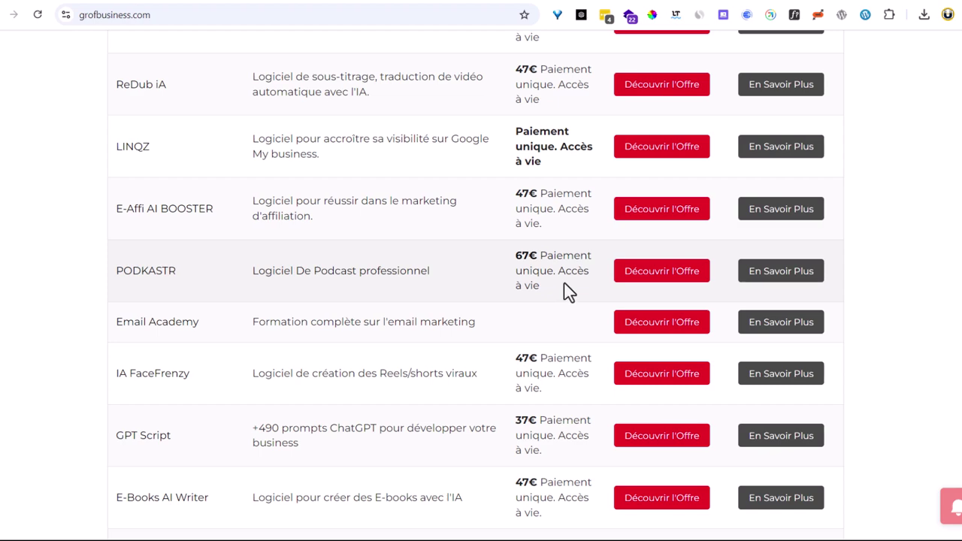
scroll(569, 293, "down", 15)
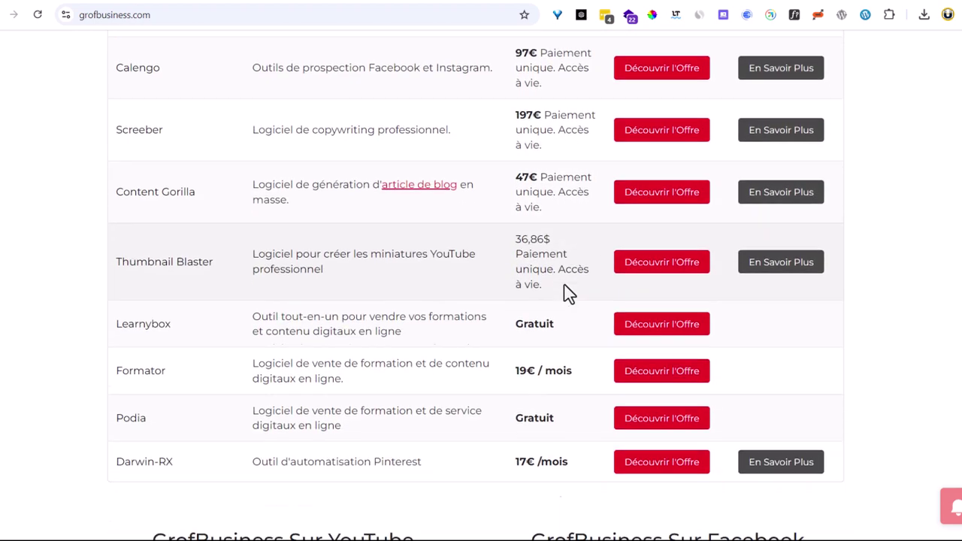
scroll(567, 292, "up", 12)
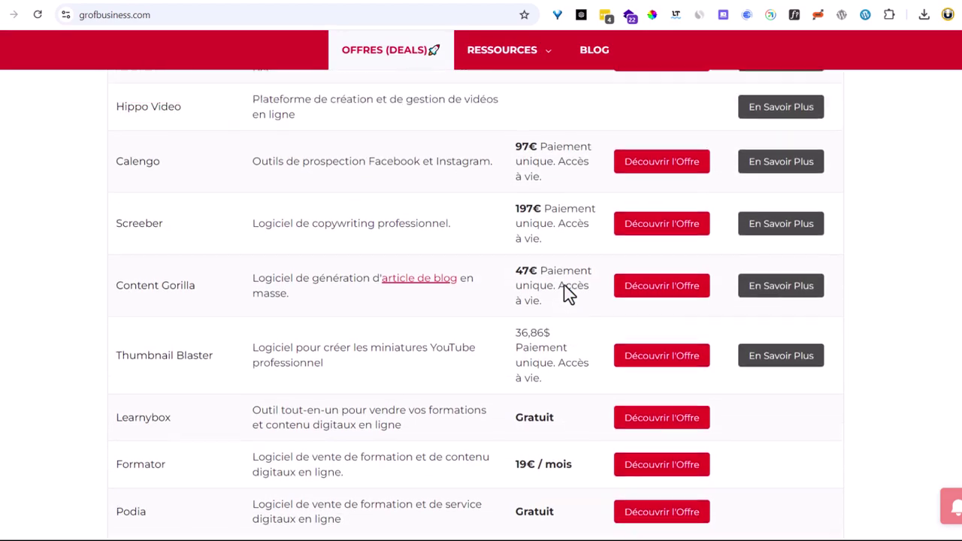
scroll(569, 294, "up", 15)
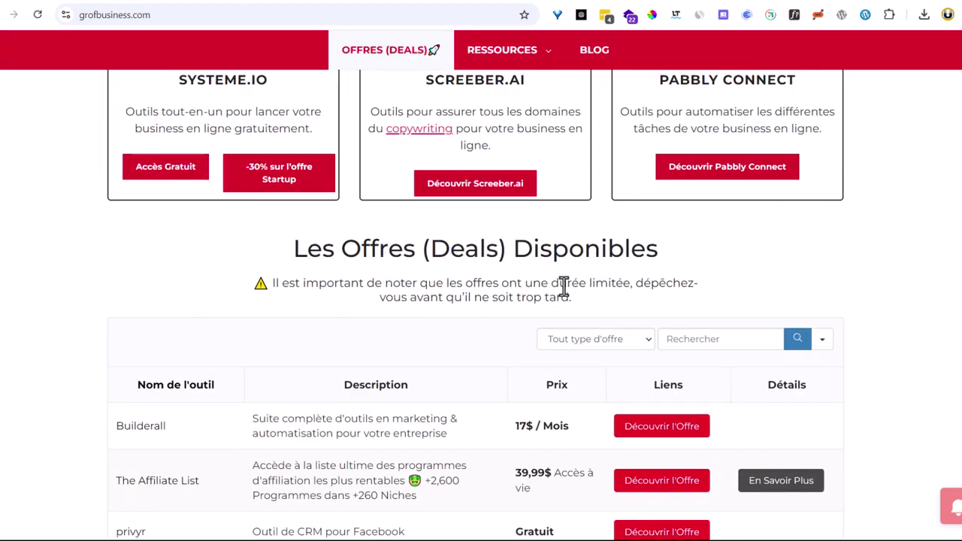
scroll(563, 288, "up", 10)
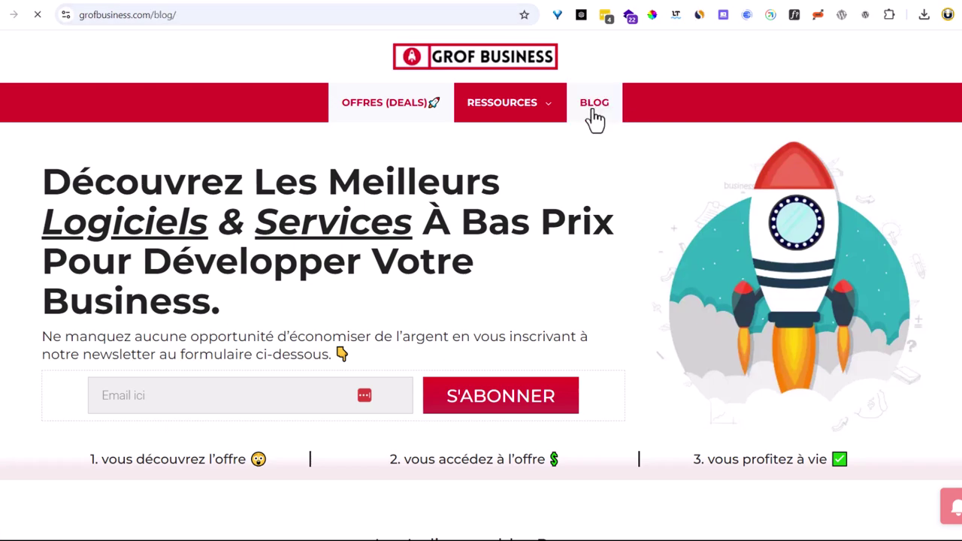
- Open the Grof Business blog and look through its article list and the Système 500 BMM banner
scroll(594, 120, "down", 15)
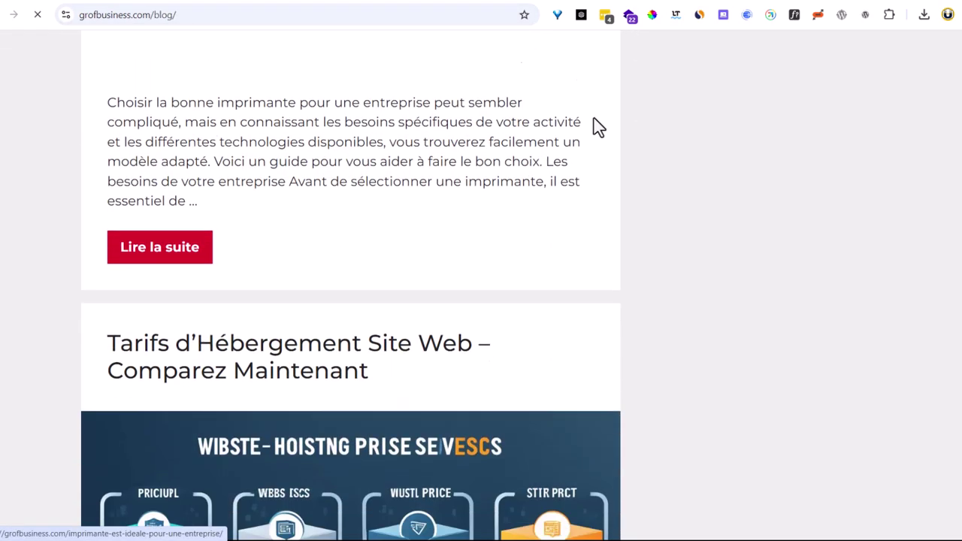
scroll(595, 129, "down", 20)
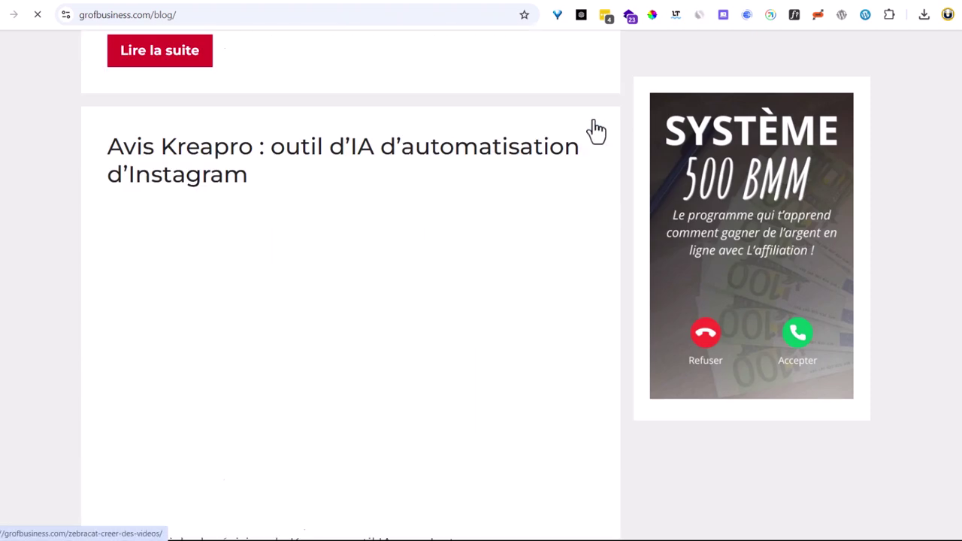
scroll(598, 131, "down", 5)
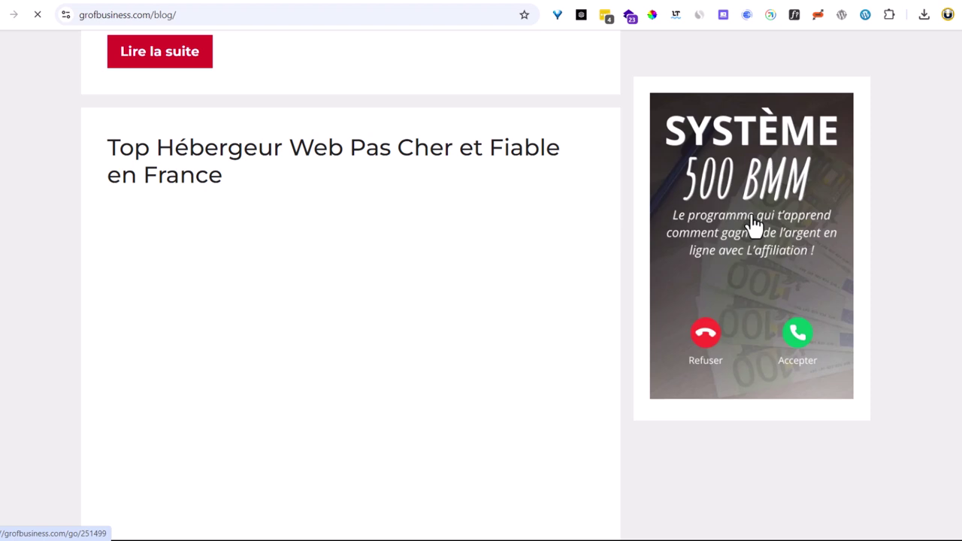
- Examine the blog page down to its footer links and the VidDash AI article, checking the LEARN MORE link settings in Canva in between
scroll(466, 272, "down", 15)
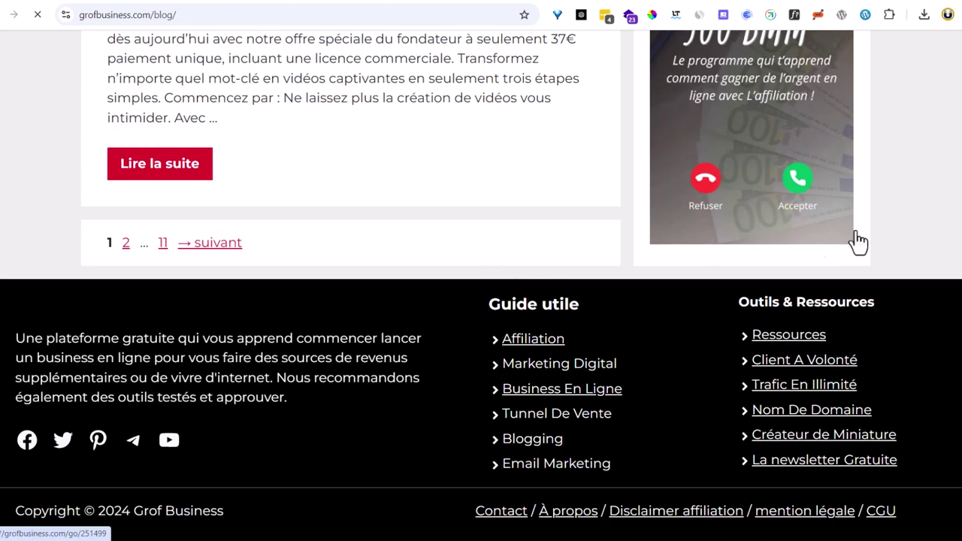
scroll(884, 235, "up", 4)
scroll(884, 236, "up", 3)
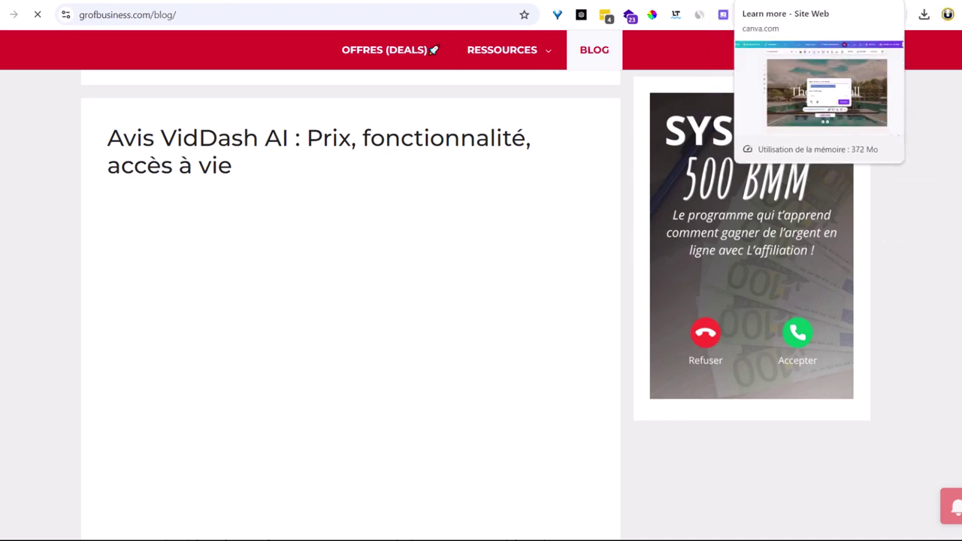
left_click(751, 1)
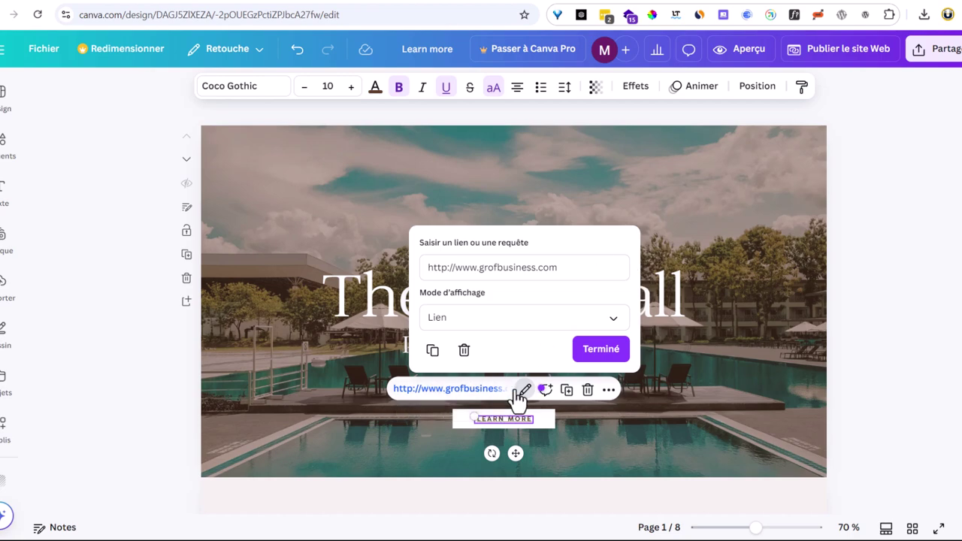
key("ctrl+Tab")
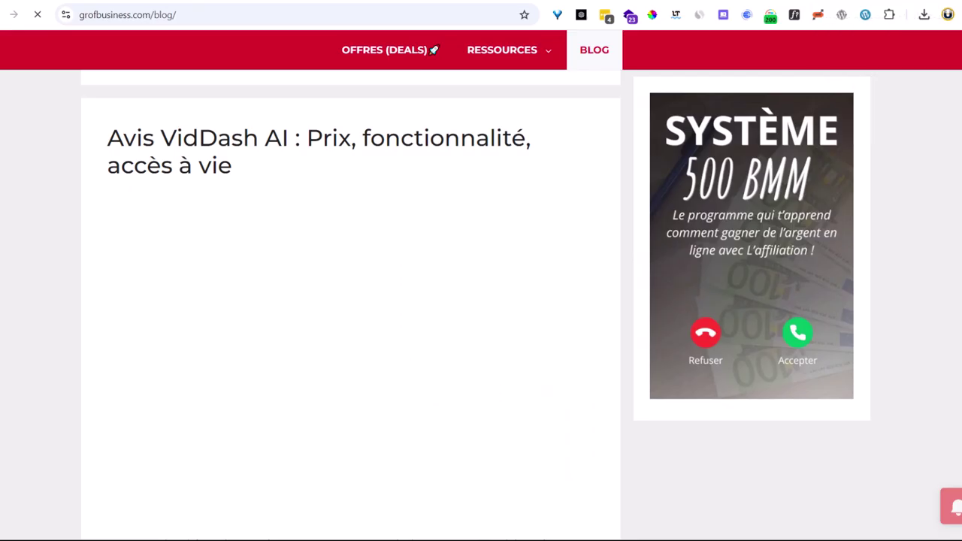
scroll(856, 147, "down", 5)
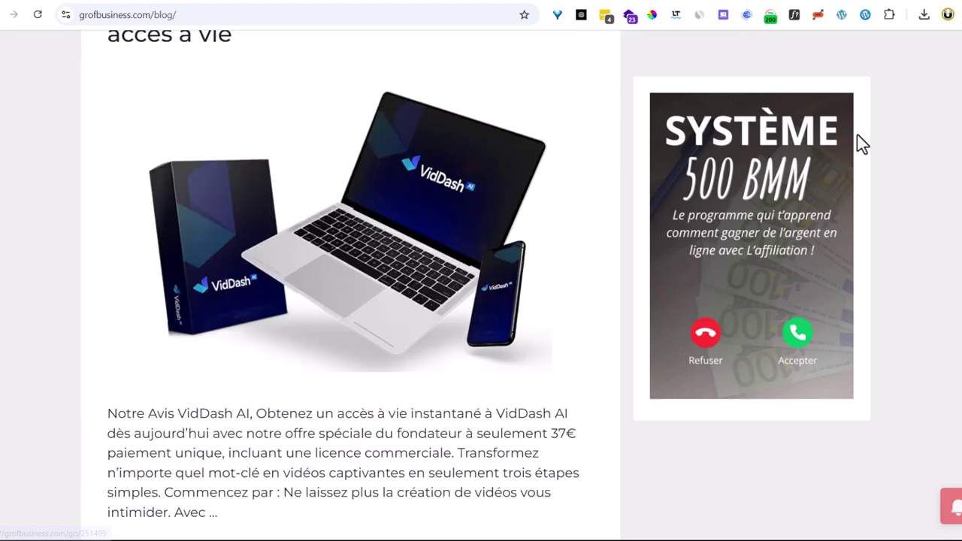
scroll(863, 151, "up", 4)
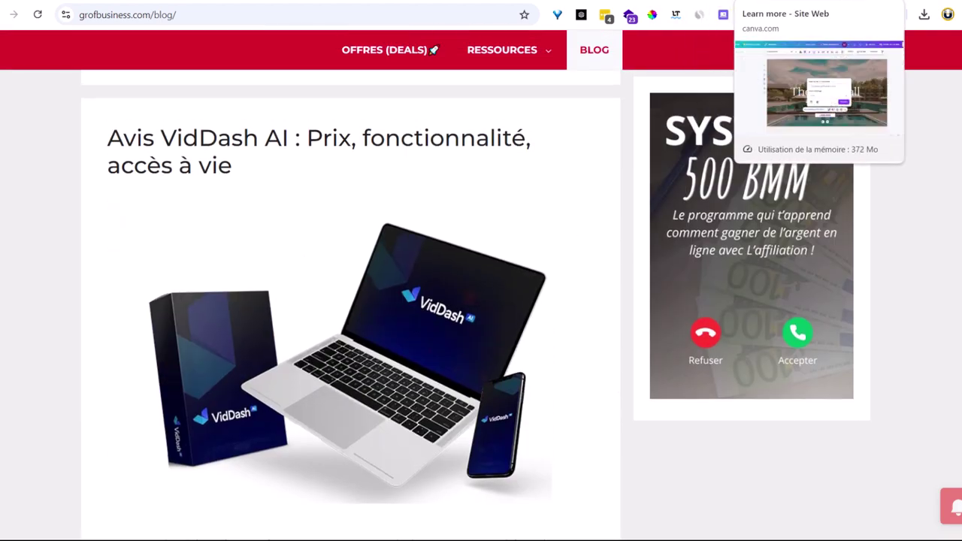
- Switch back to the Canva design, close the LEARN MORE link editor and view the welcome section on page 2
left_click(744, 1)
left_click(834, 341)
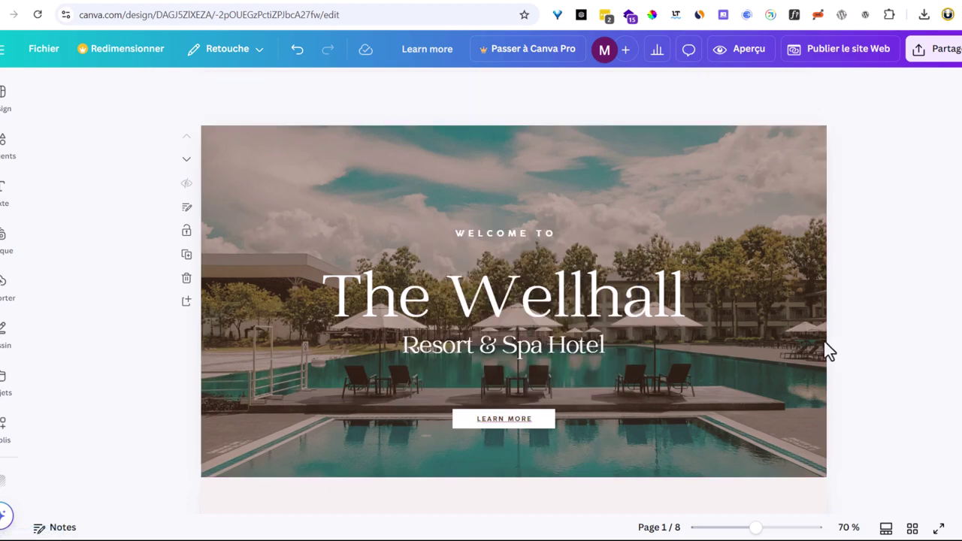
scroll(730, 342, "down", 5)
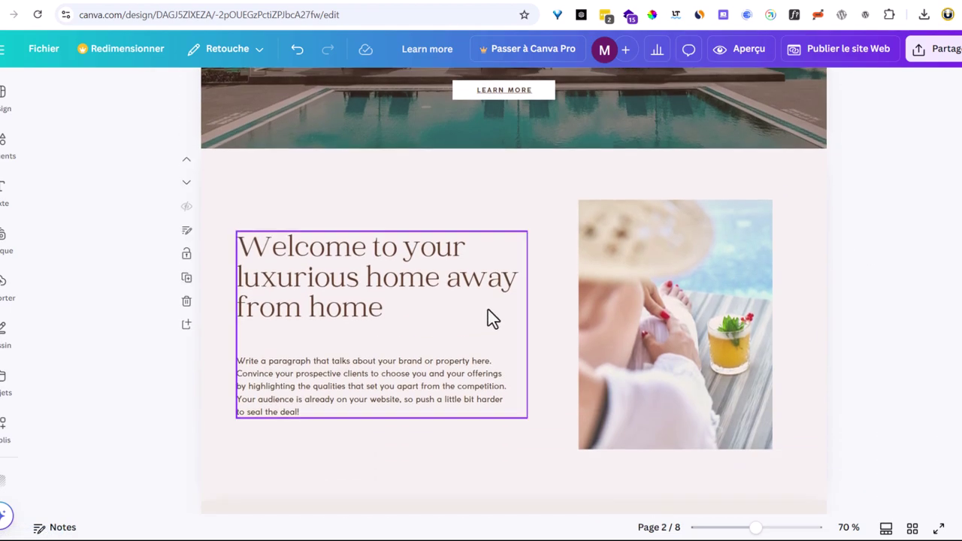